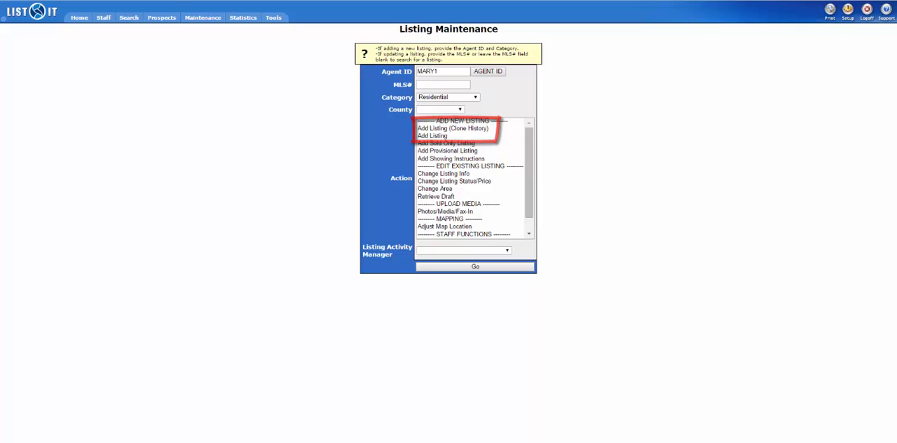
- Set the category to Commercial Sale and the county to Charleston, and open the Add Listing form
click(434, 98)
click(438, 144)
click(436, 111)
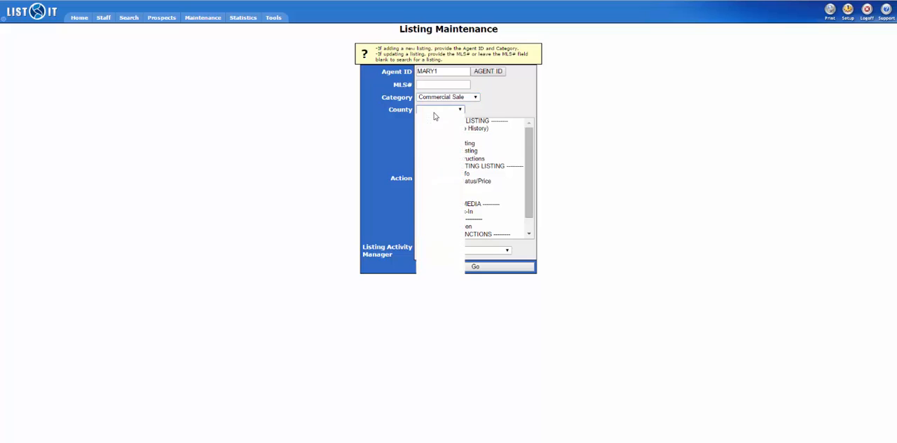
click(454, 267)
right_click(453, 268)
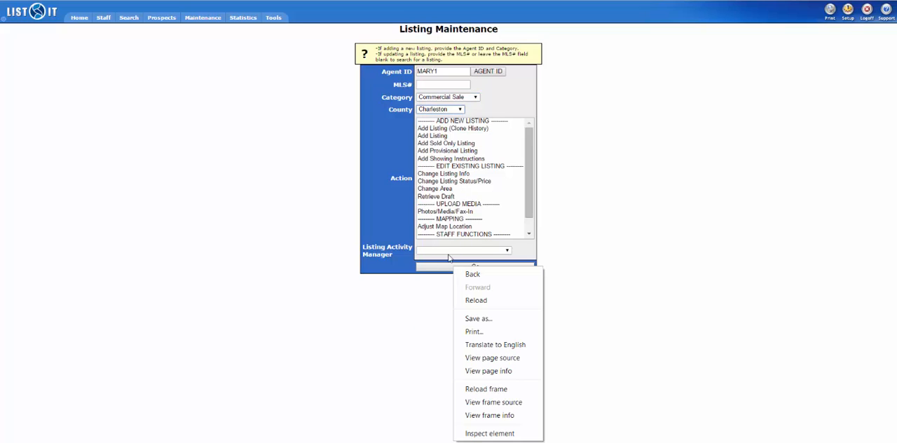
click(457, 136)
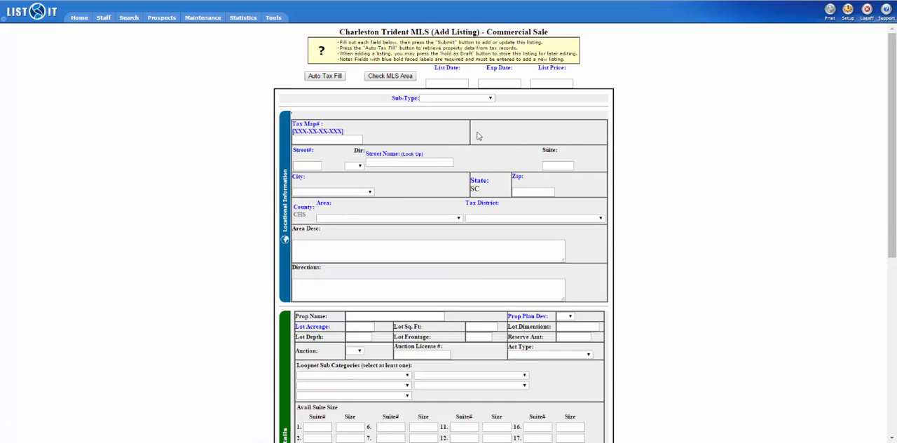
- Look through the blank Commercial Sale form from locational information down to the agent information and submission options
scroll(791, 258, down, 2)
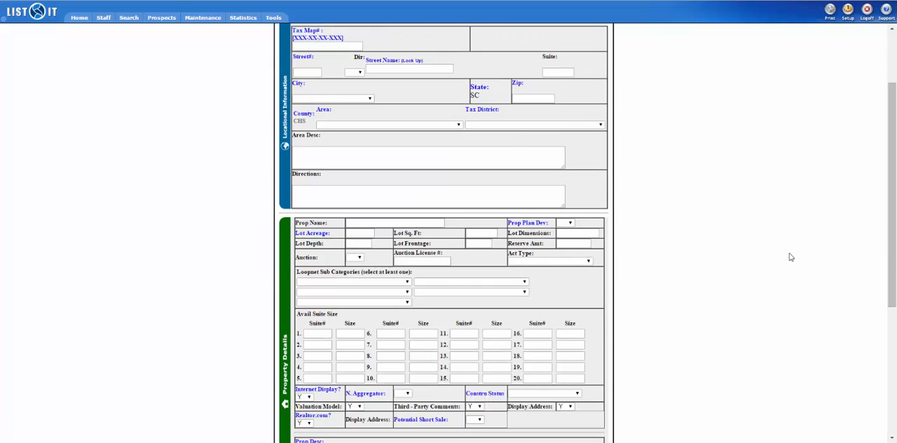
scroll(791, 258, down, 1)
scroll(791, 257, down, 1)
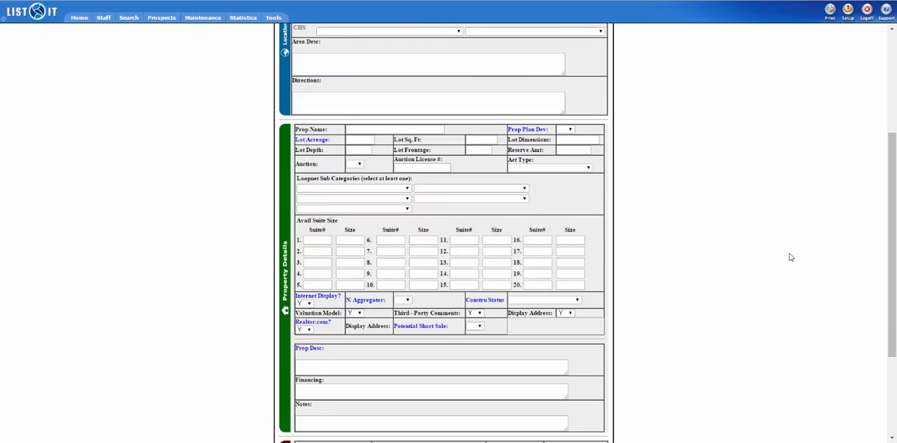
scroll(791, 258, down, 2)
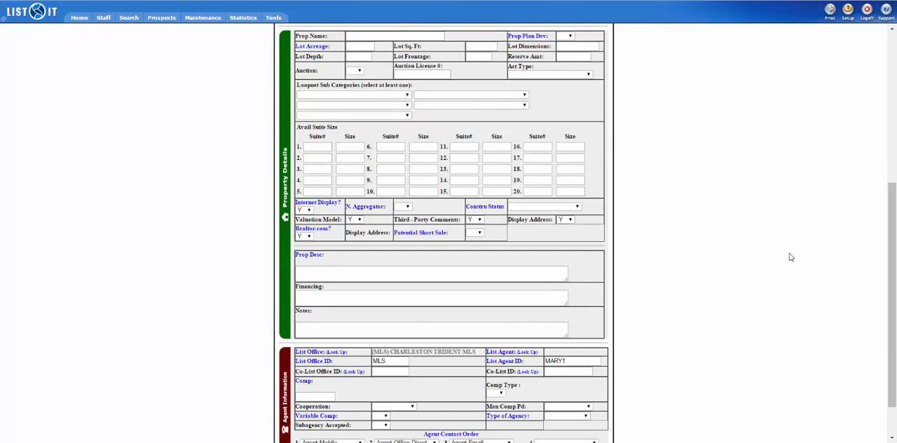
scroll(791, 257, down, 1)
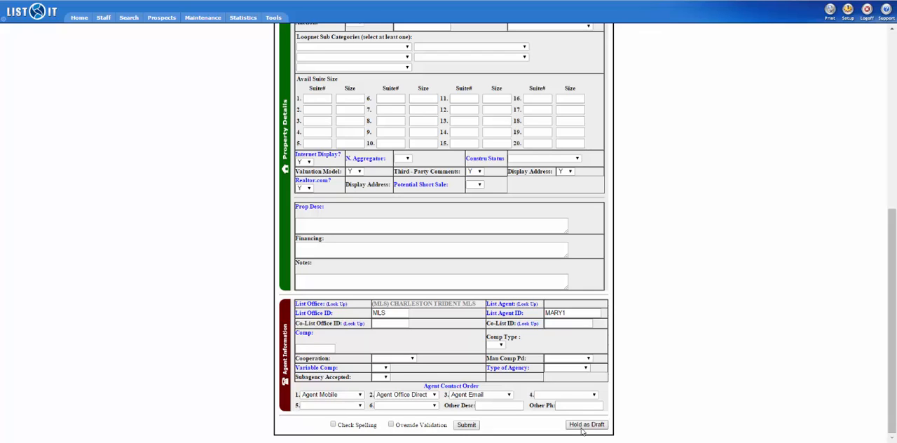
scroll(581, 431, up, 5)
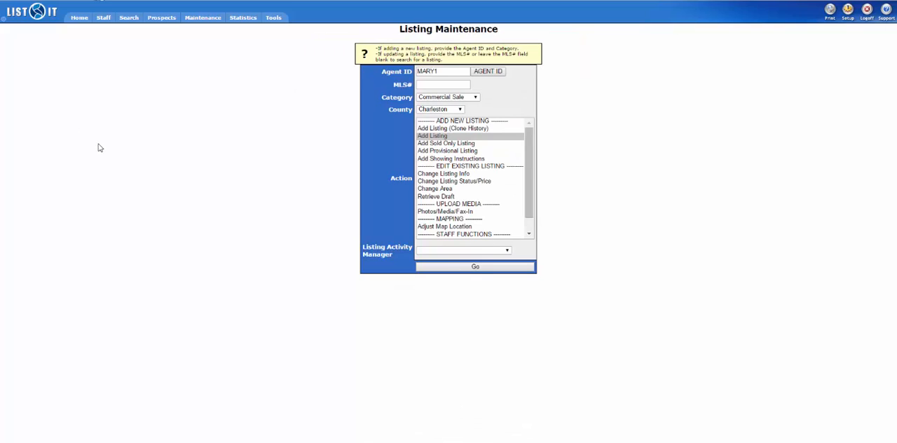
- Choose Add Listing (Clone History) and search the listing history for MLS # 1030823
double_click(439, 129)
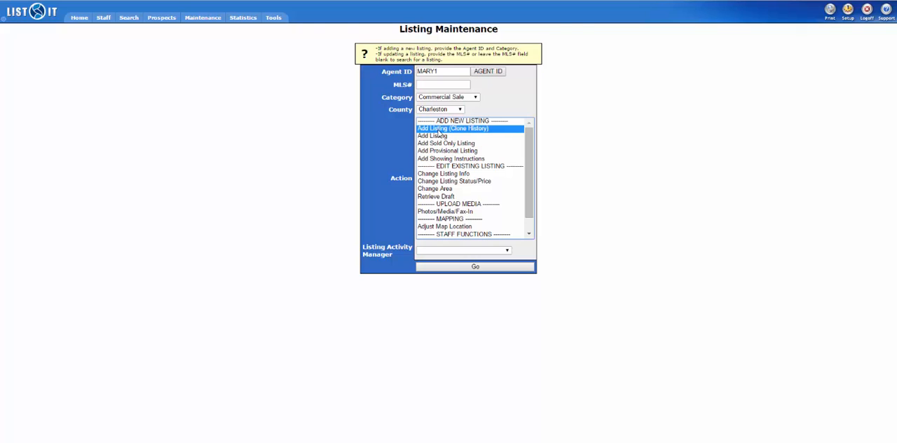
click(361, 86)
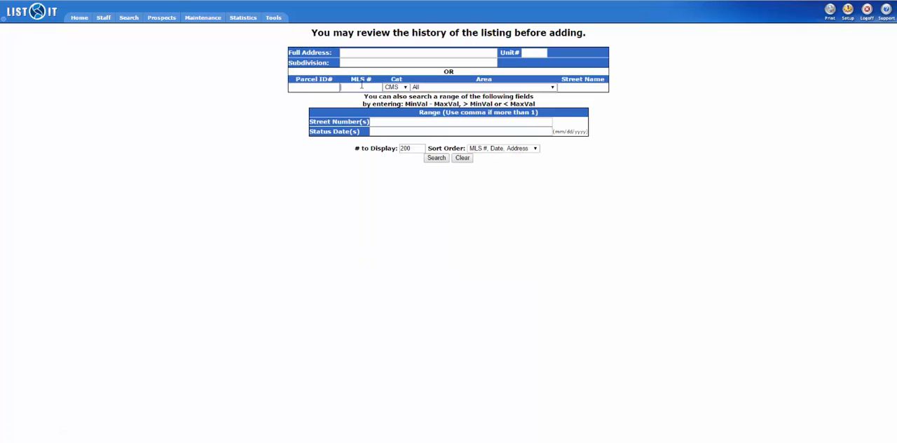
text(1030)
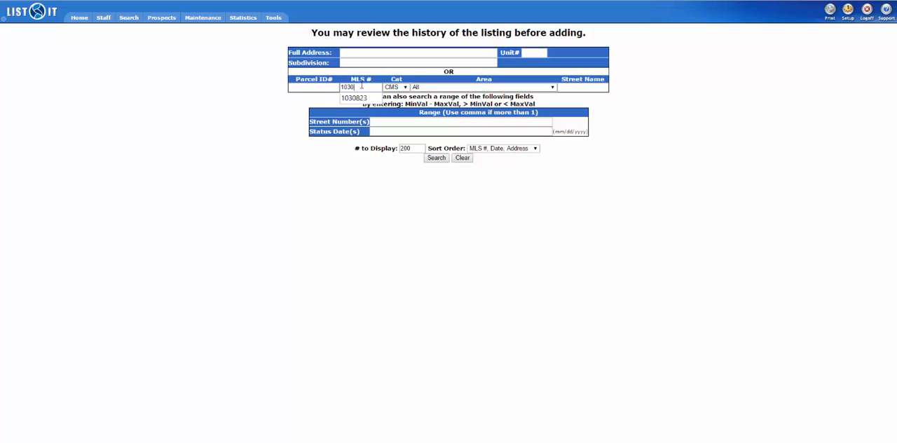
text(823)
click(354, 97)
click(435, 158)
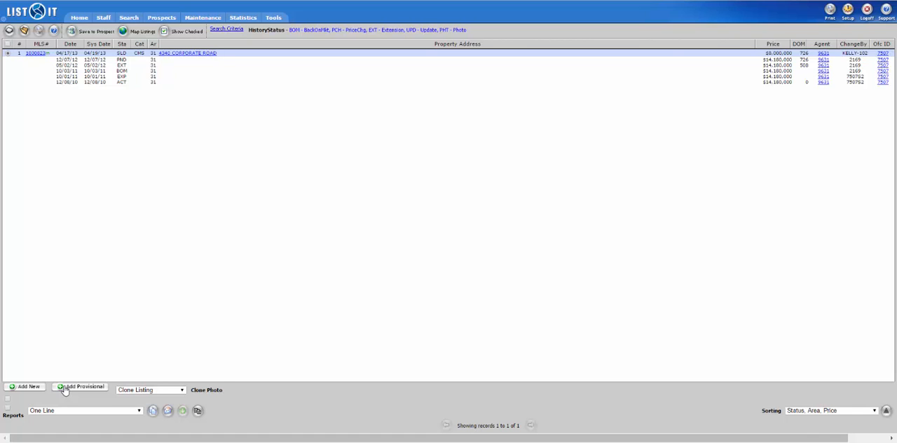
- Start a provisional listing cloned from the found record and review its prefilled form
click(65, 390)
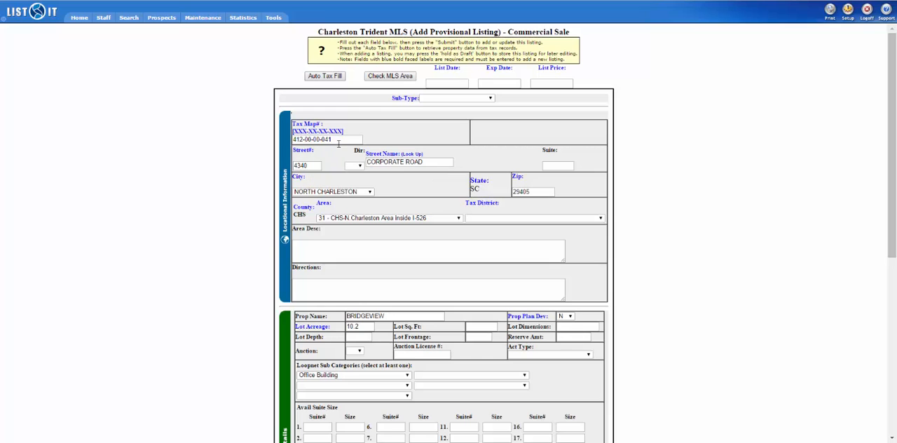
scroll(750, 286, down, 3)
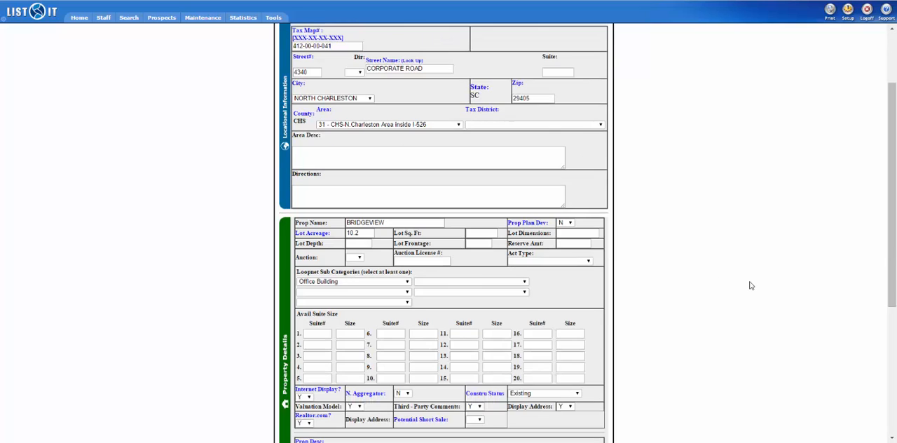
scroll(751, 286, down, 8)
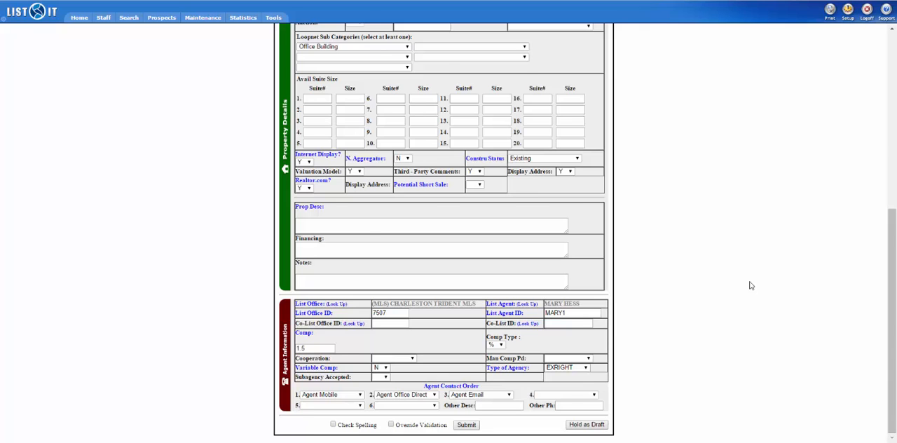
- Set the list date to 01/22/2015, the expiration date to 02/01/2015 and the list price to 8000000
scroll(751, 285, up, 11)
click(442, 84)
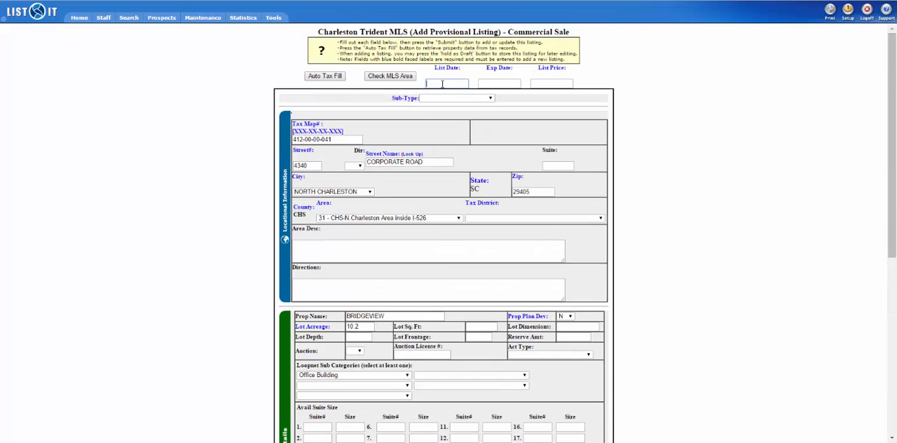
text(01/22/2015)
key(Tab)
text(02/01/2015)
key(Tab)
text(8000000)
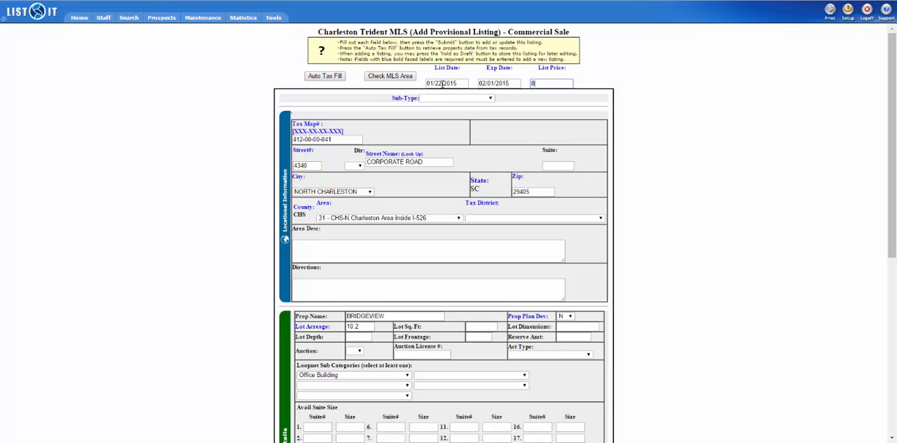
key(Tab)
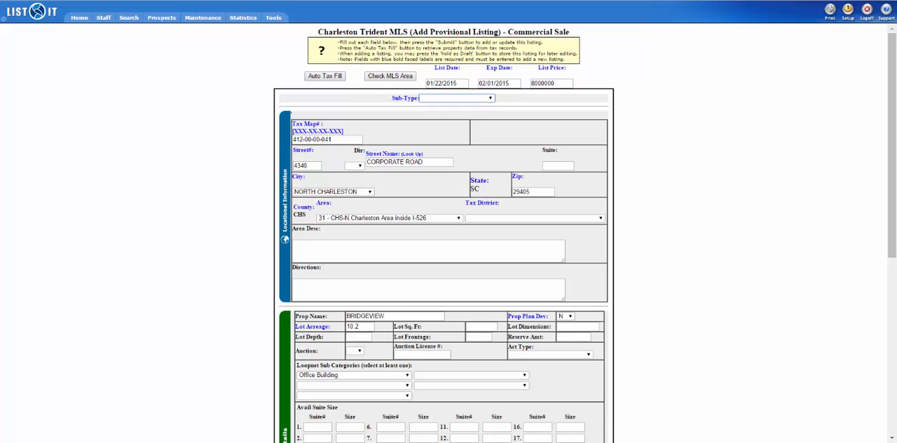
- Set the sub-type to Business, the year built to 2000 and the cap rate to 5
click(474, 100)
click(468, 124)
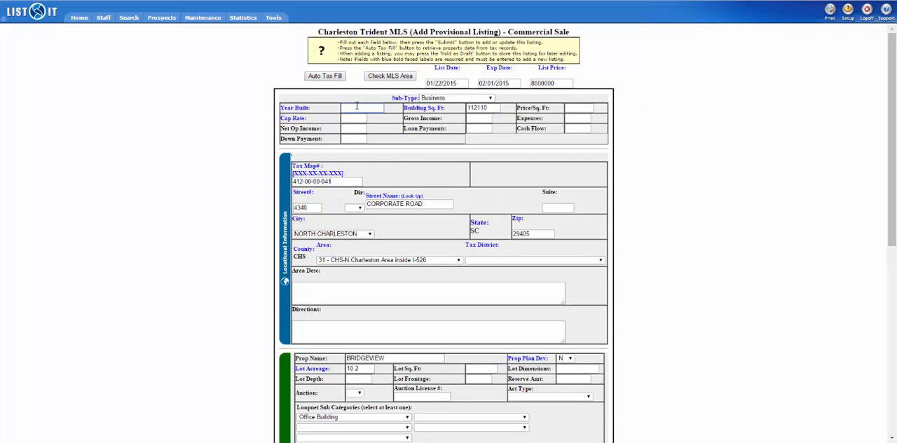
text(2000)
key(Tab)
text(5)
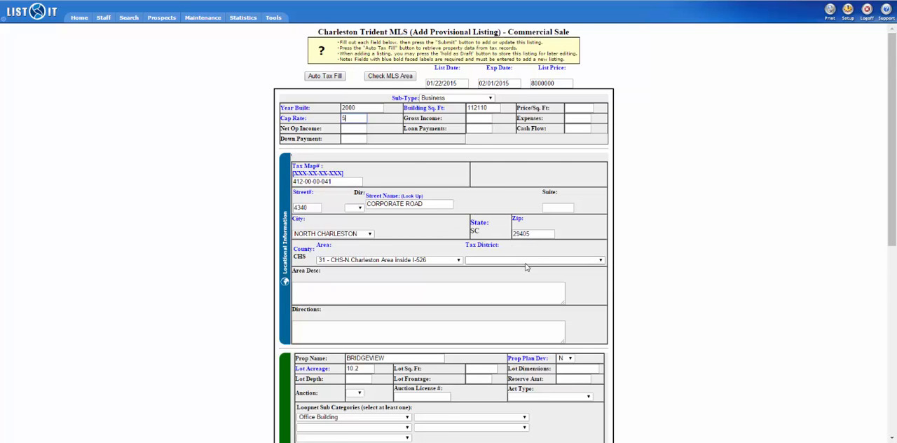
- Set Potential Short Sale to Y, enter the property description "office park" and the list agent's ID, and submit the listing
scroll(527, 267, down, 2)
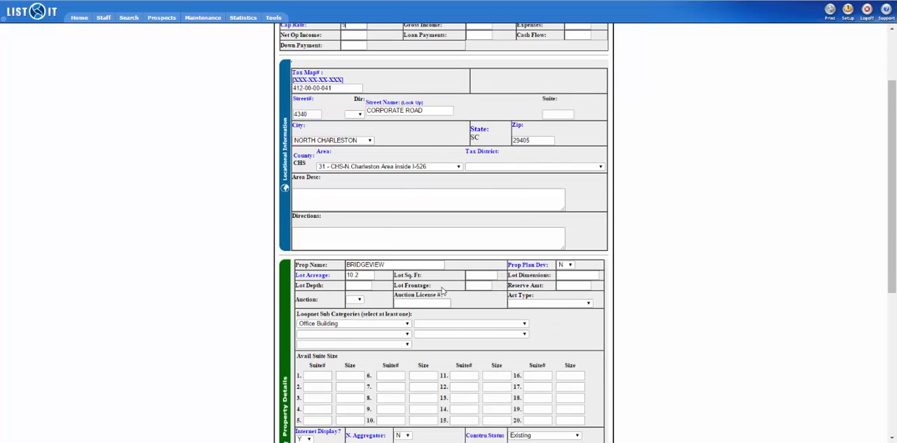
scroll(443, 291, down, 1)
scroll(443, 290, down, 3)
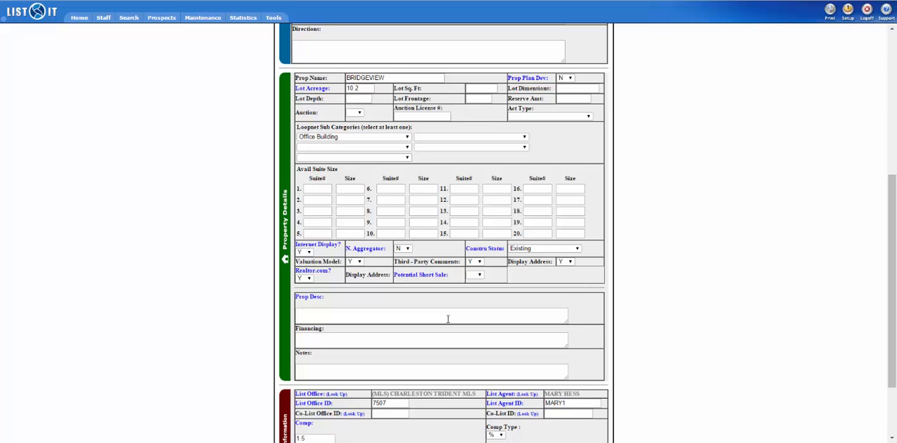
click(448, 319)
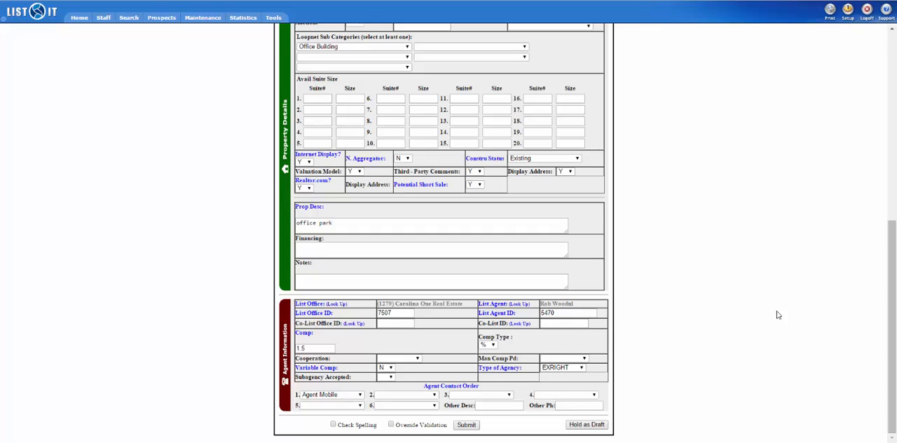
click(467, 425)
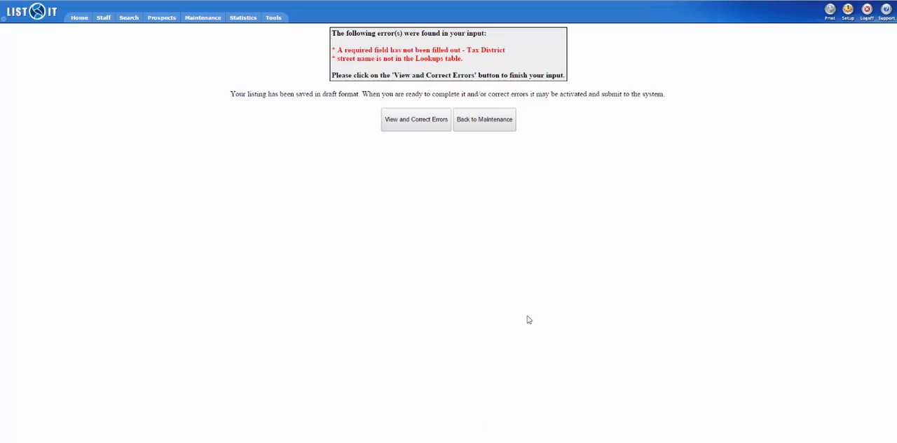
- Open the listing for error correction and replace the street name with the matching RD entry from the street lookup
click(413, 120)
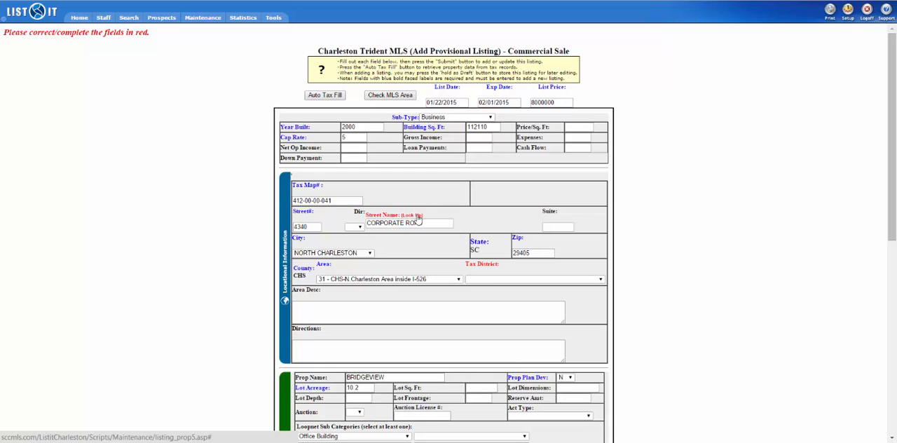
click(414, 216)
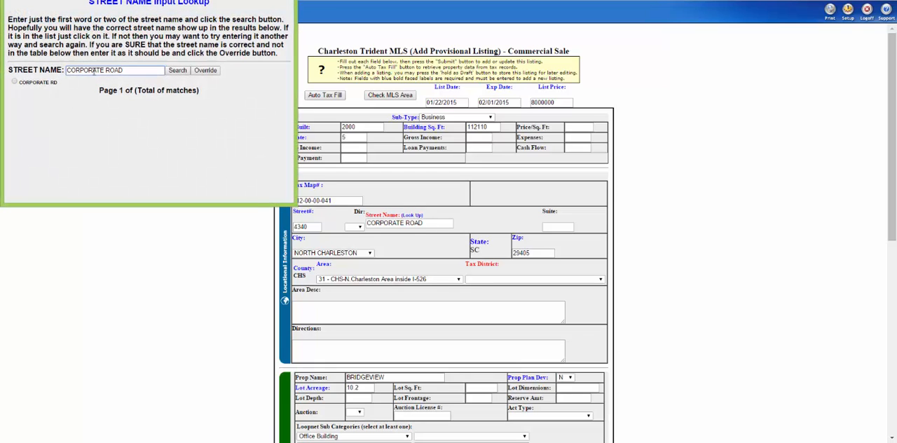
click(14, 83)
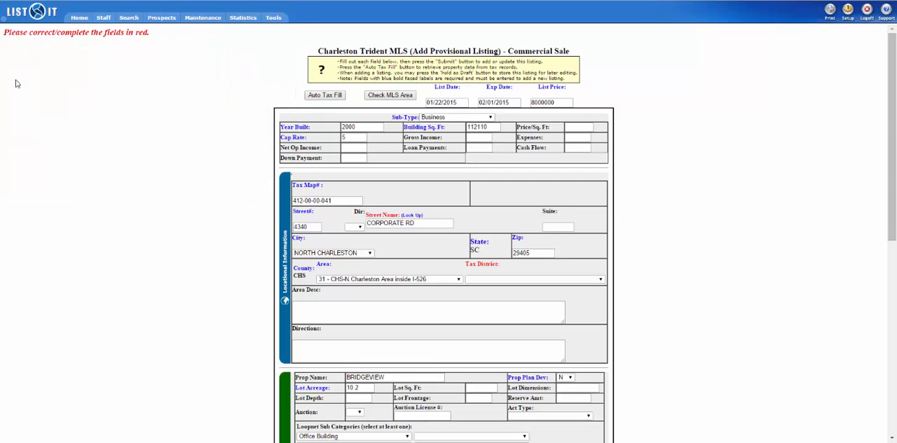
- Set the tax district to CHS - 41 - N. Charleston PSD and resubmit the listing
click(569, 280)
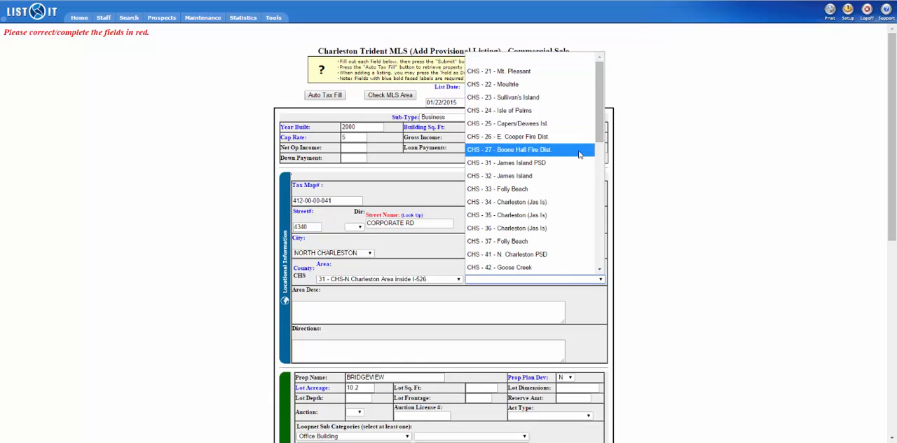
click(579, 254)
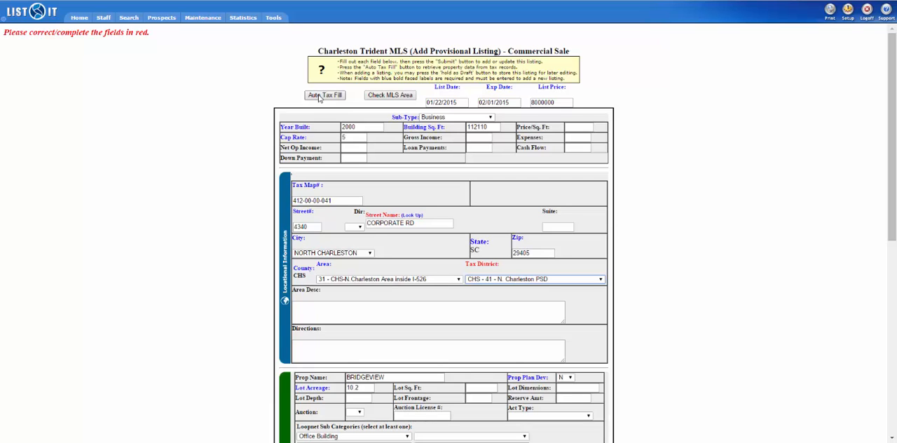
scroll(766, 320, down, 5)
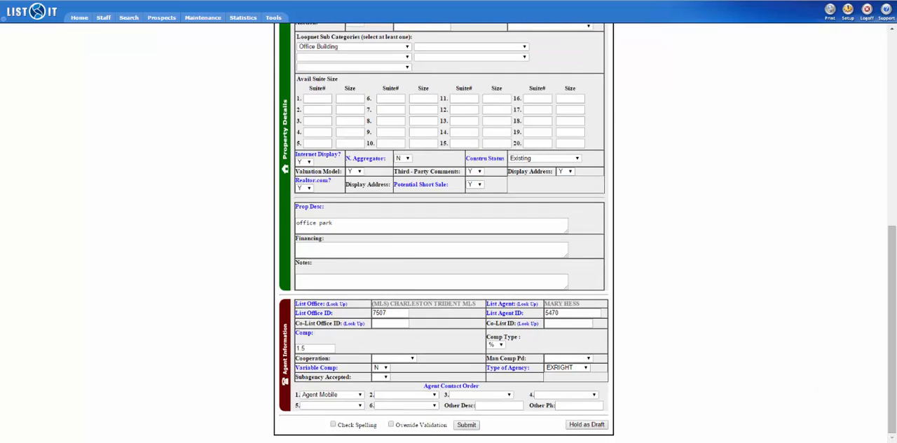
click(464, 425)
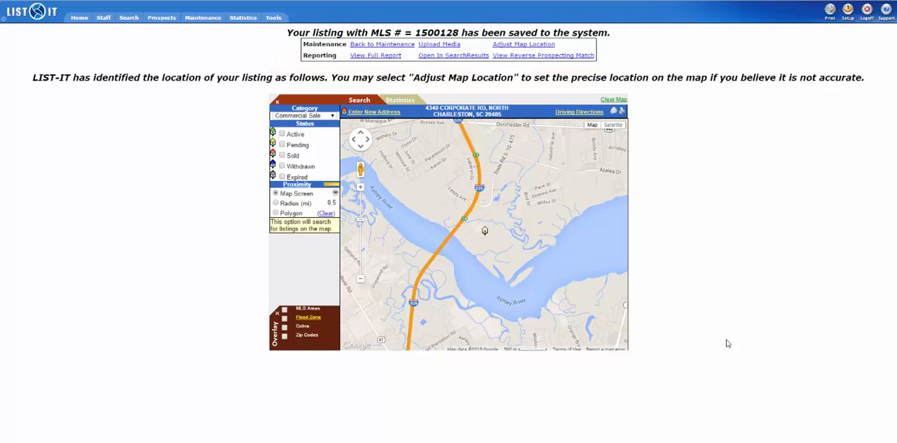
- Upload the four photos 1030823_0152500, 1030823_0183750, 1030823_0277500 and 1030823_0746250 to the saved listing's media
click(449, 46)
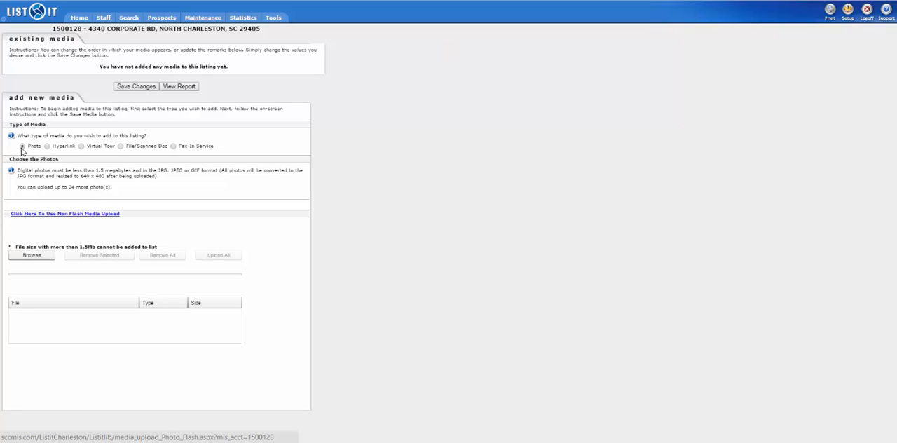
click(31, 255)
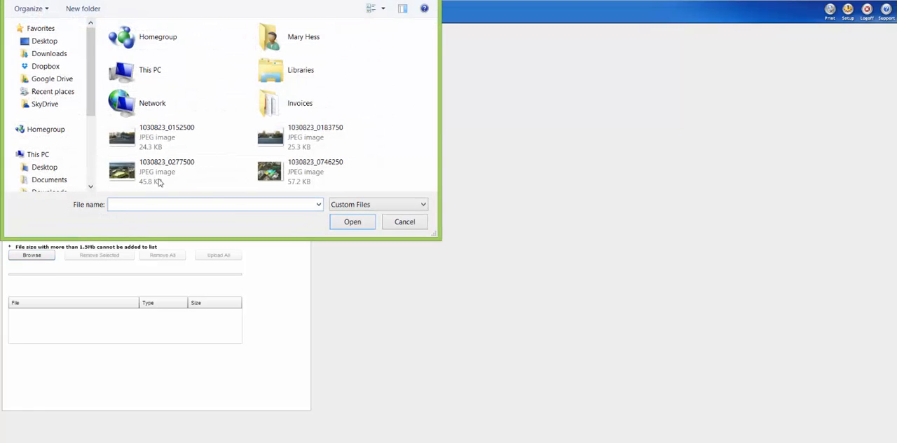
click(161, 144)
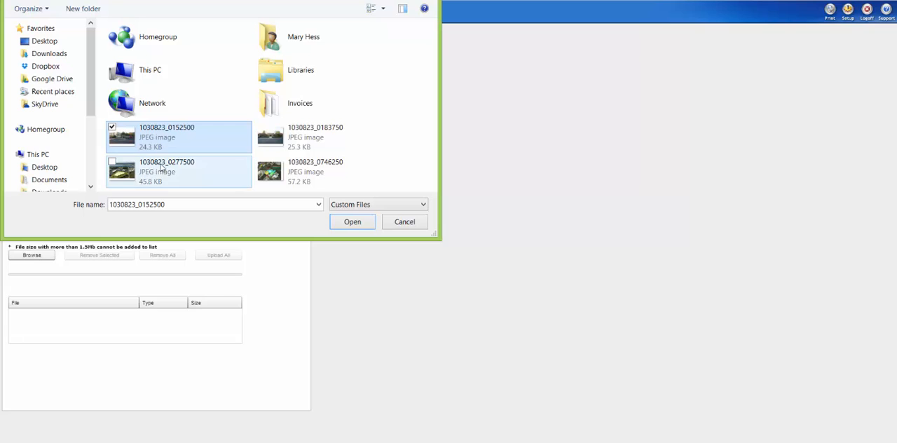
ctrl+click(162, 168)
shift+click(281, 173)
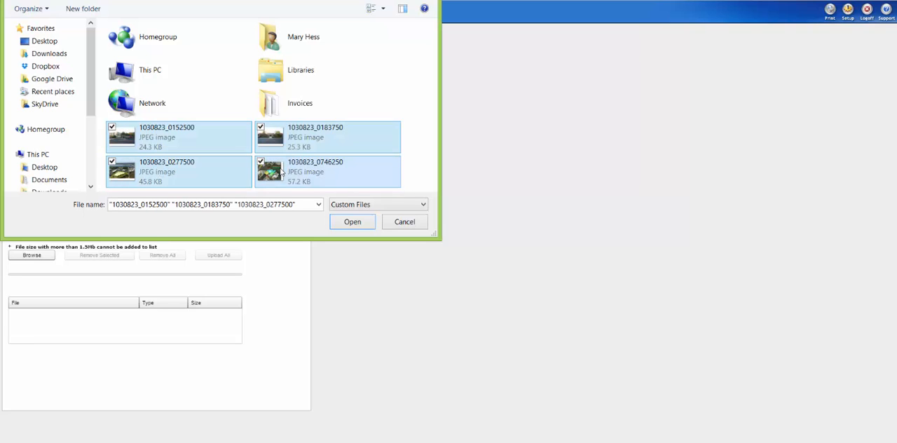
click(350, 223)
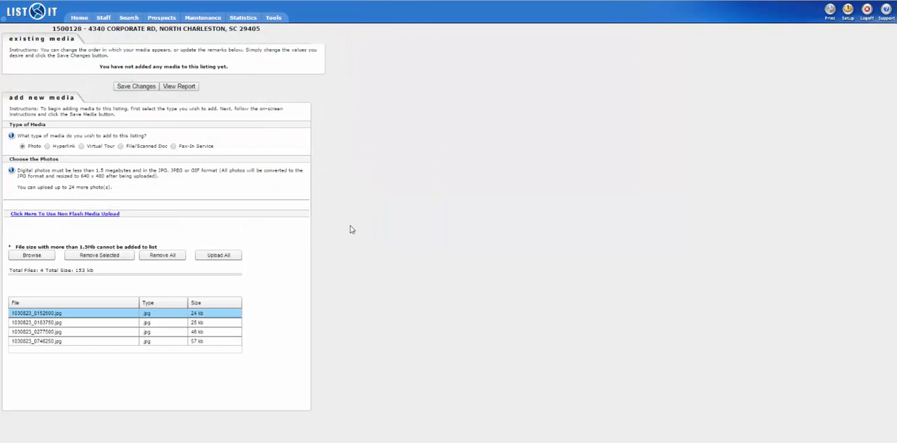
click(231, 257)
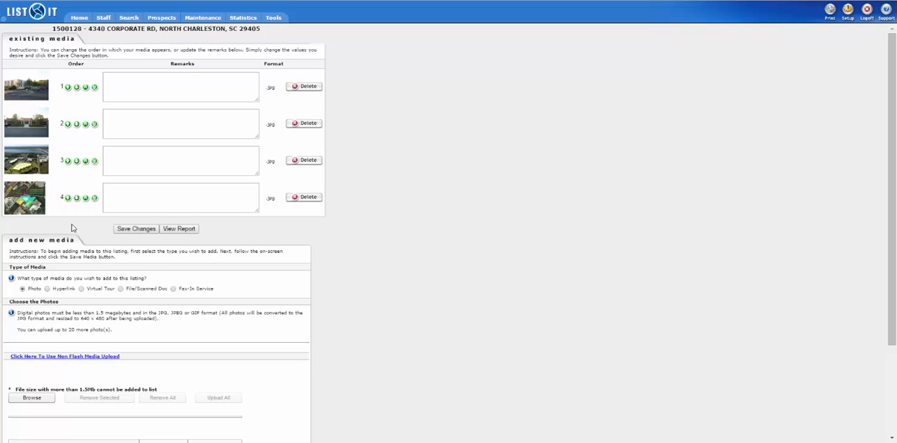
- Reorder the listing's photos so the overhead aerial with the coloured buildings is first and the originally first photo is last
click(74, 88)
click(77, 124)
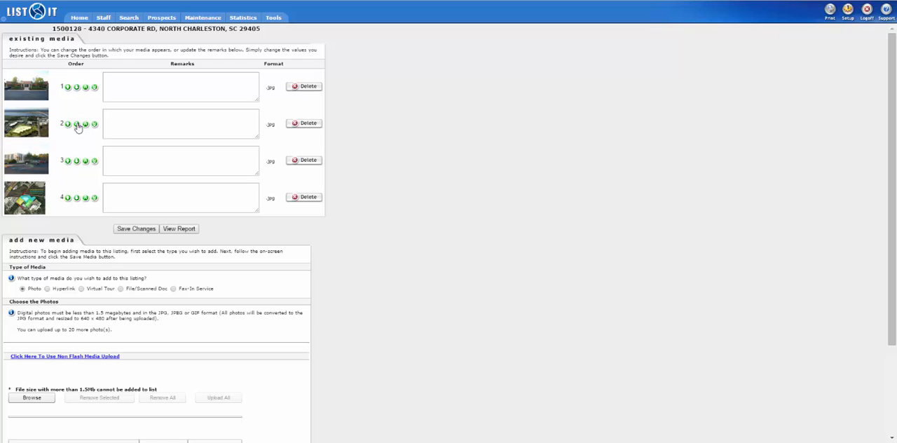
click(77, 160)
click(67, 161)
click(67, 124)
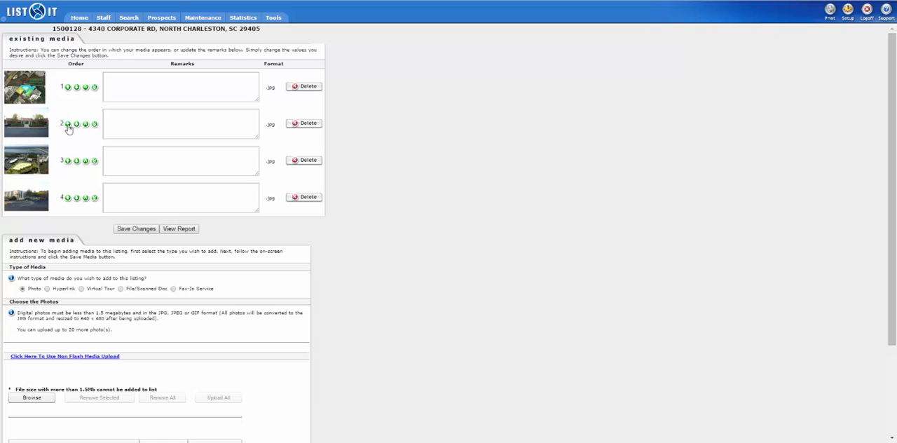
- Add the remark "Arial photo" to the first photo and save the media changes
click(145, 87)
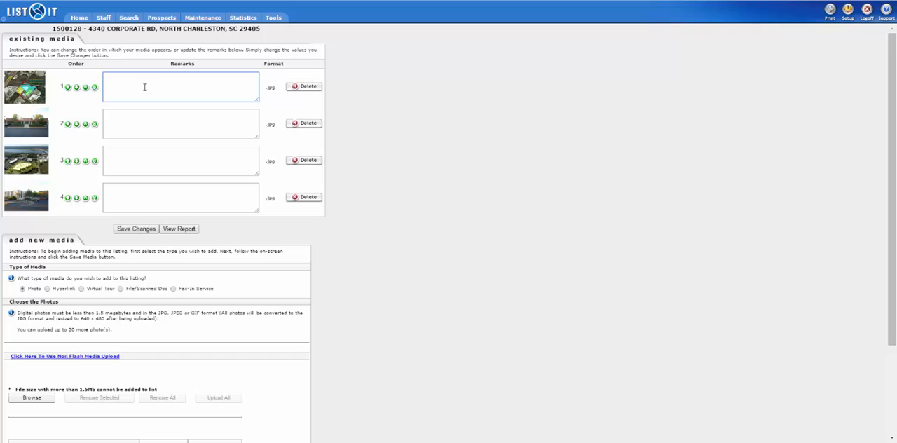
text(Arial photo)
click(139, 232)
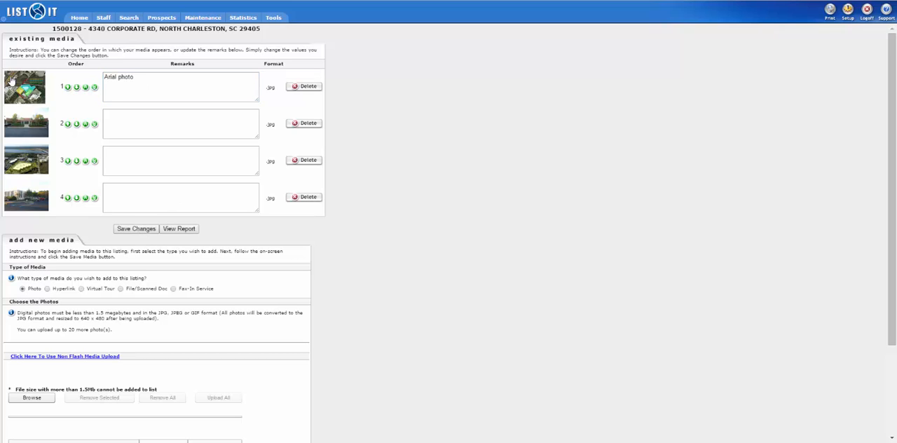
- Run a quick search in Commercial Sale for MLS number 1500128 and review the listing's full report
mouse_move(128, 17)
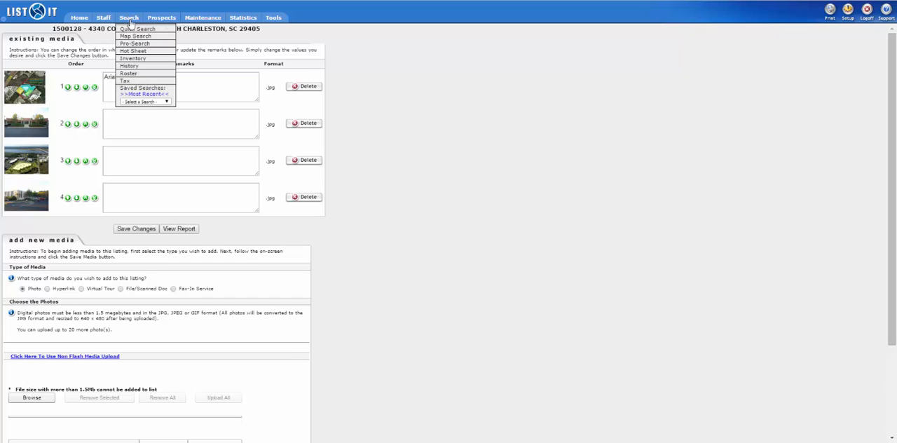
click(133, 31)
text(15)
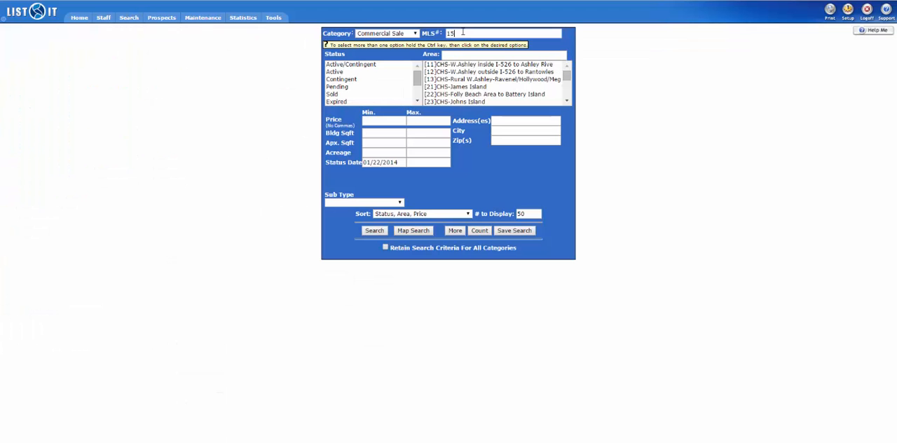
text(00128)
click(376, 232)
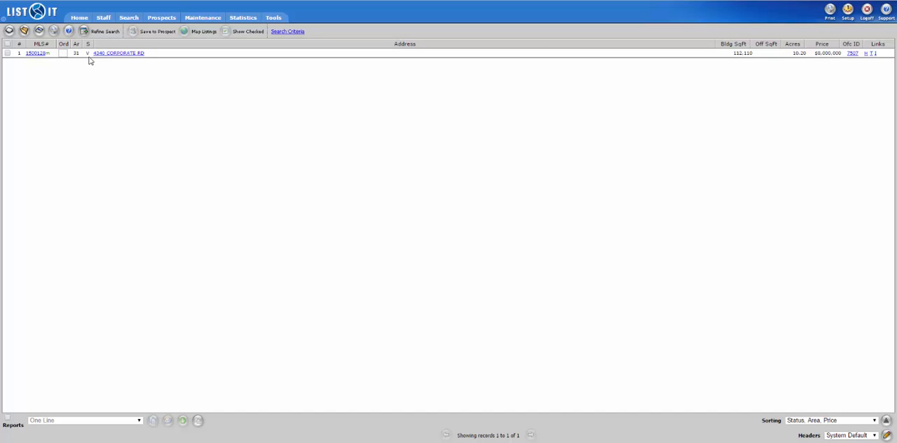
click(40, 54)
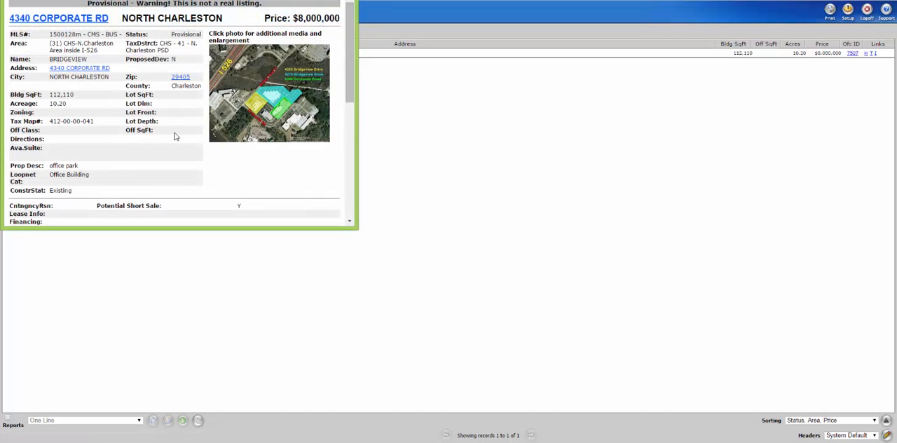
scroll(176, 138, down, 5)
scroll(177, 136, up, 5)
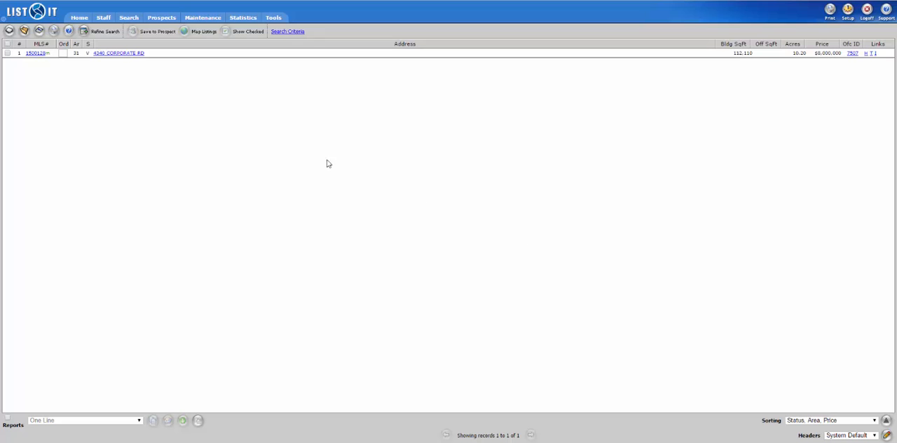
- Open the status and price change for listing 1500128 and choose A - Convert to Active
click(201, 19)
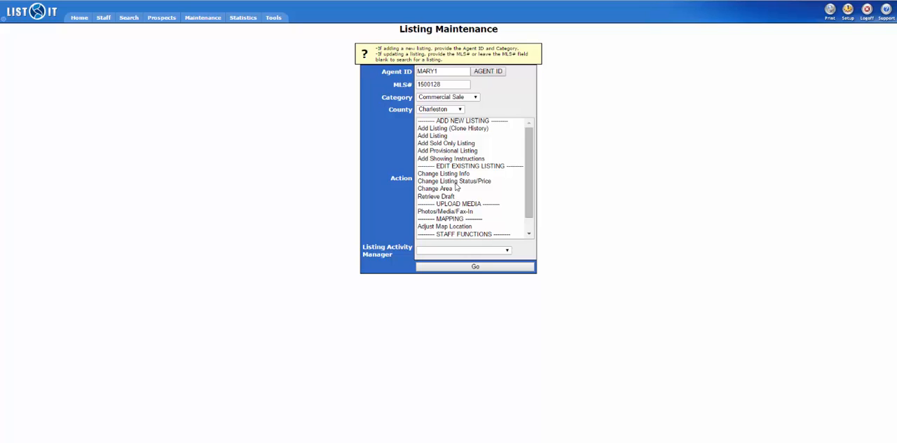
double_click(455, 183)
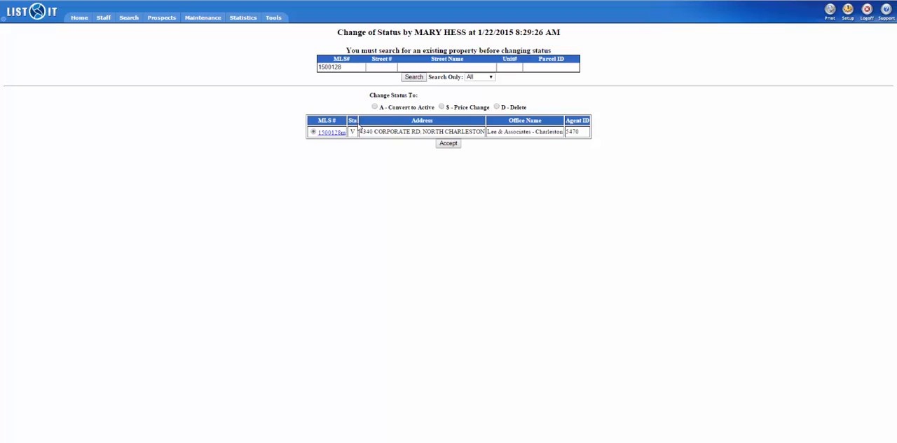
click(376, 107)
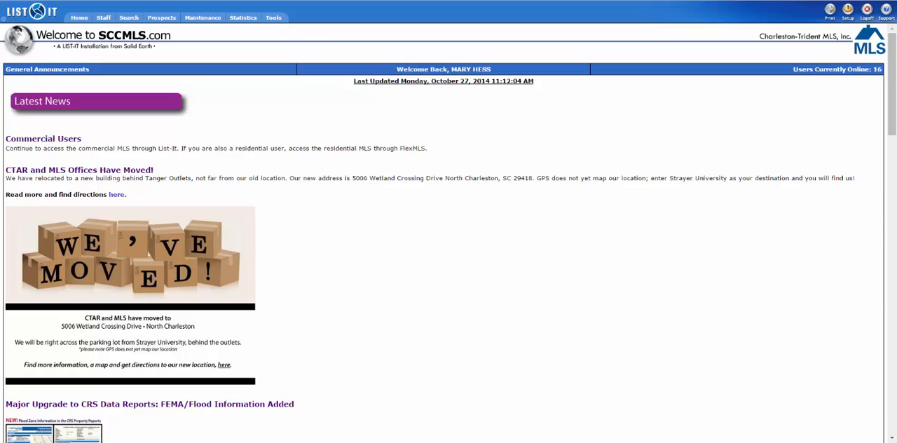
- Look up listing 1500128 in listing maintenance for a status or price change and open its report from the status change page
mouse_move(202, 19)
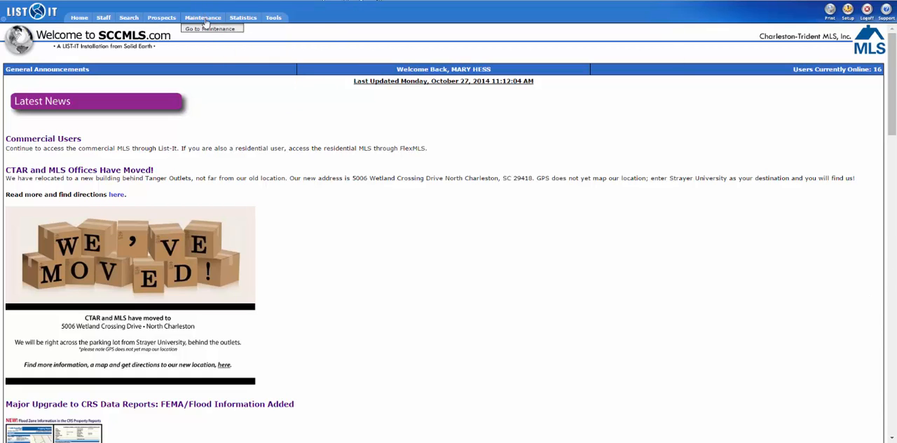
click(208, 29)
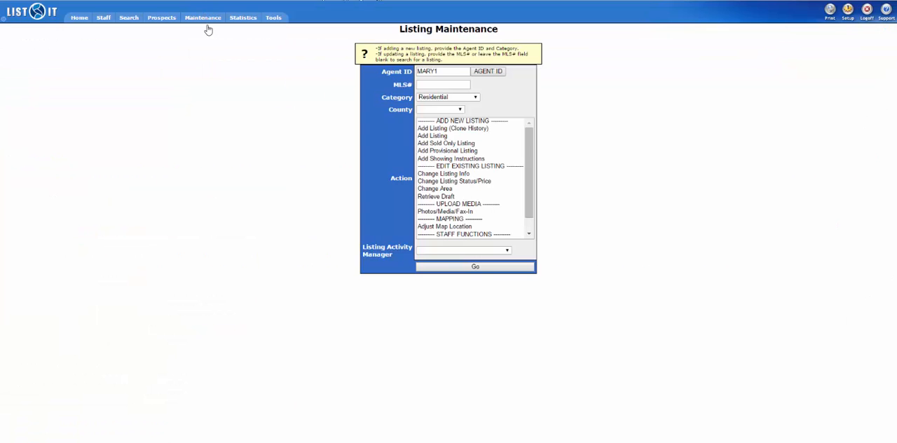
click(432, 85)
text(1500128)
text(150)
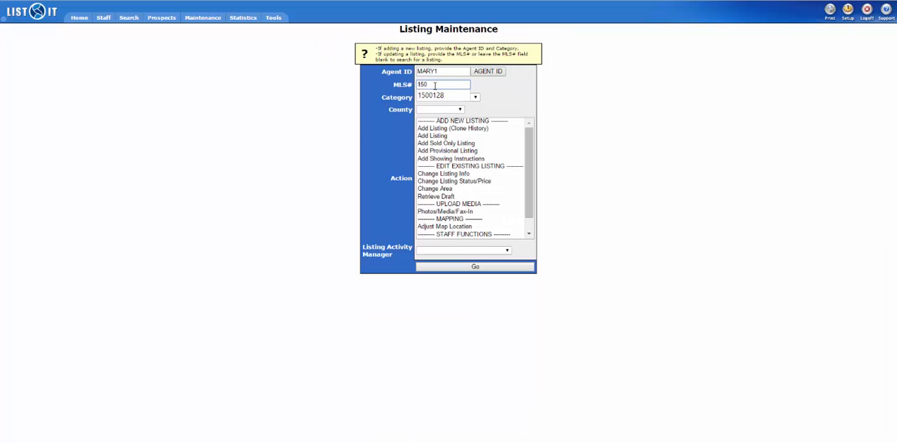
click(441, 95)
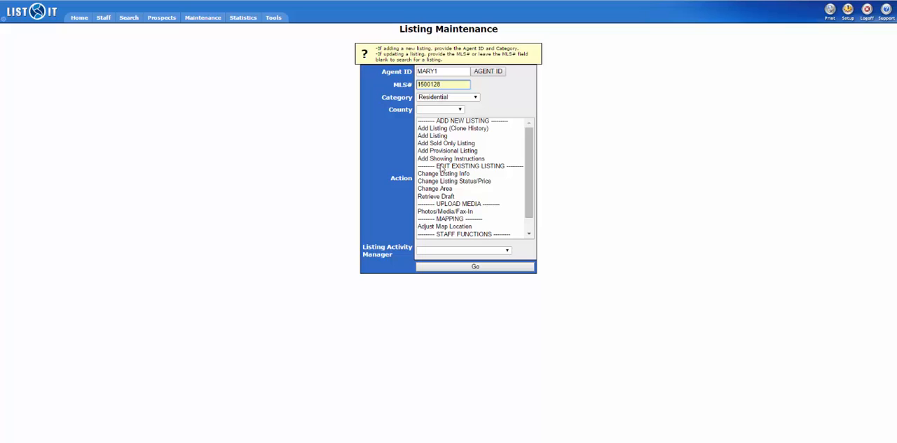
double_click(441, 182)
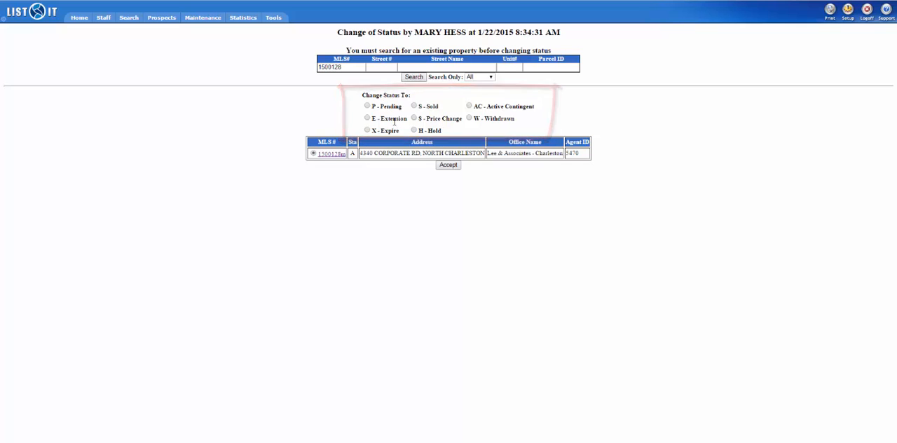
click(332, 153)
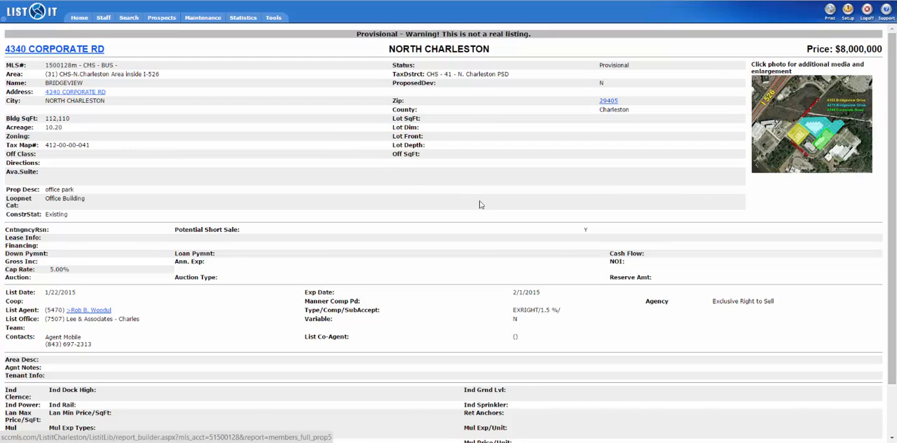